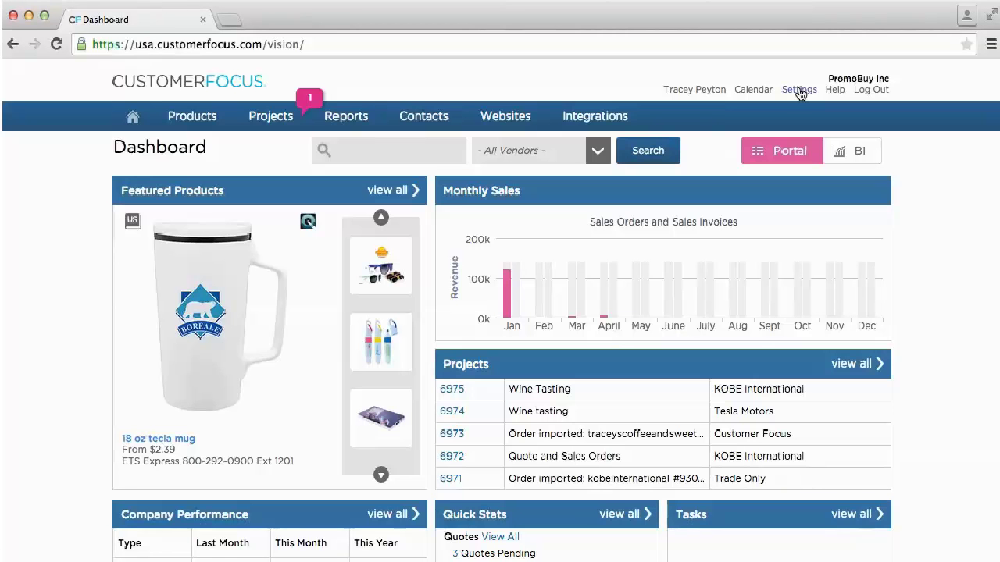
# Step: Open the Constant Contact integration under Settings > System and request an access token
pyautogui.click(799, 89)
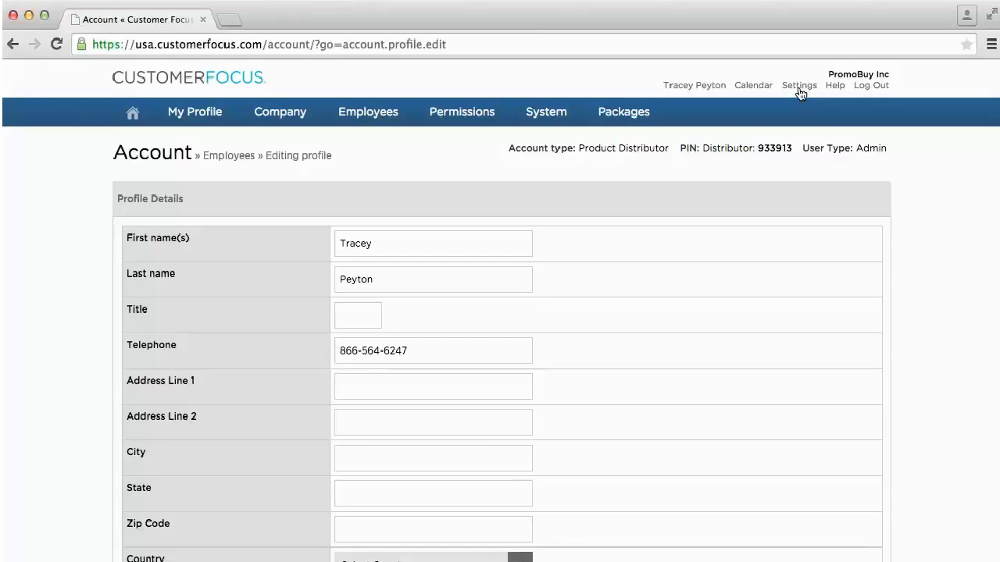
pyautogui.moveTo(530, 115)
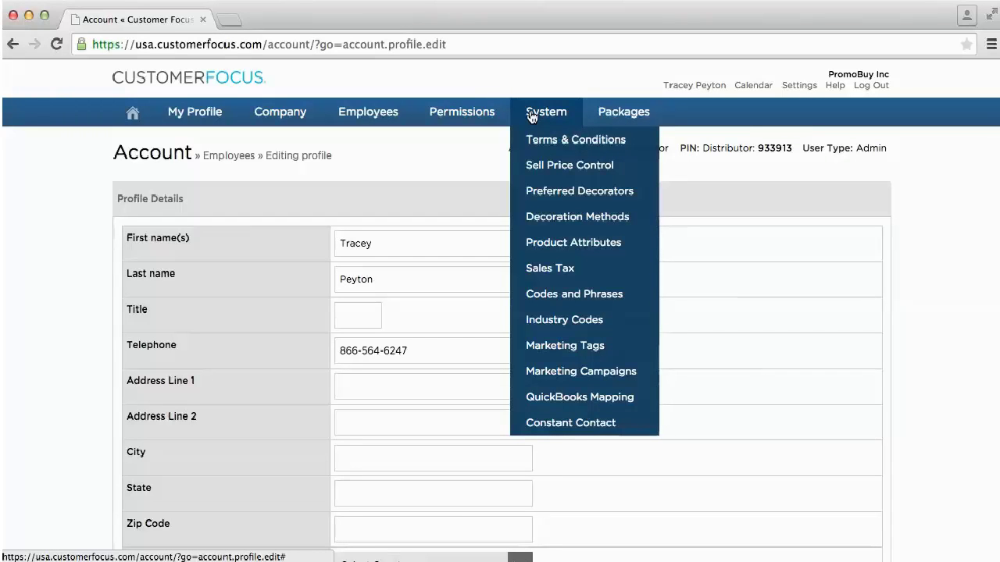
pyautogui.click(571, 424)
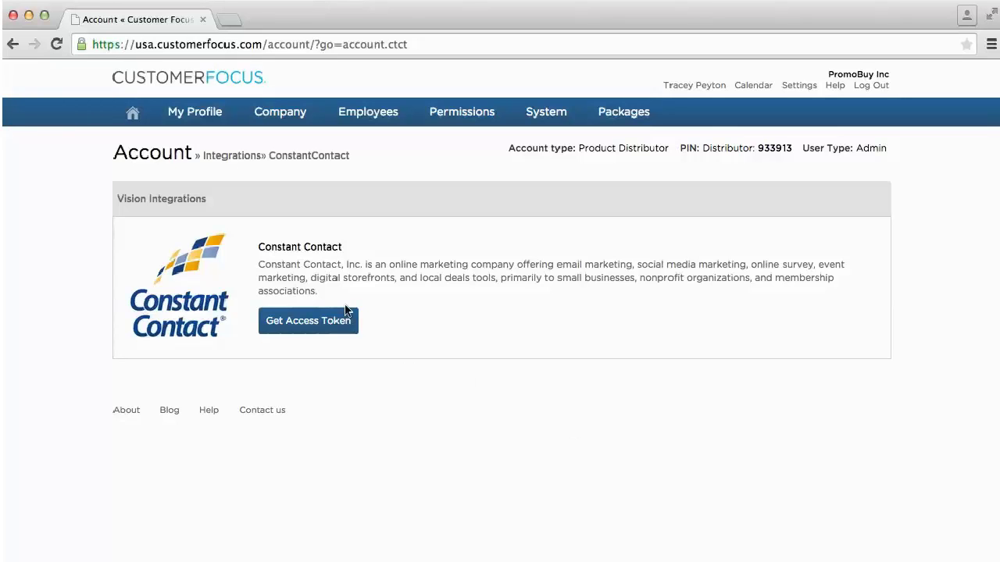
pyautogui.click(316, 328)
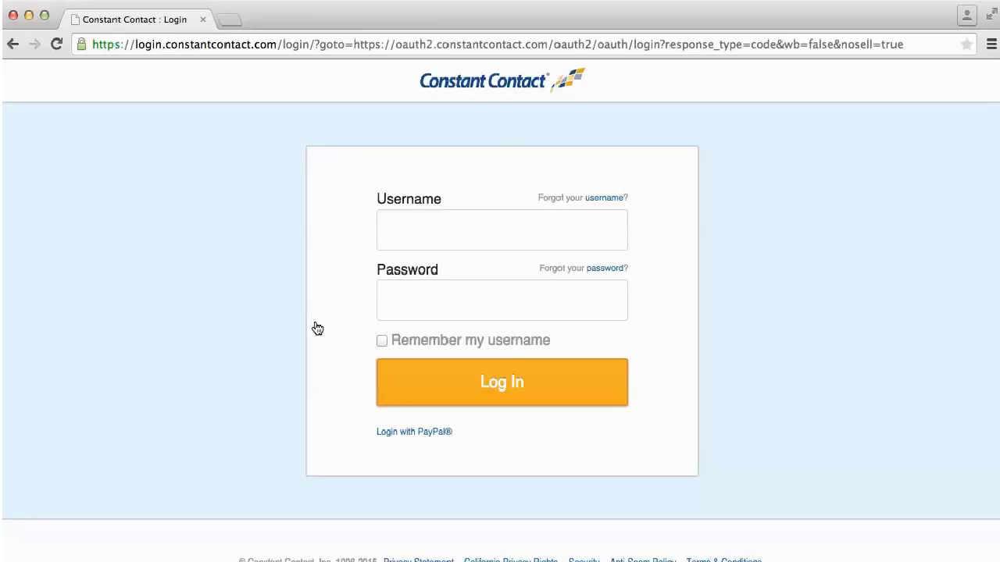
# Step: Log in to Constant Contact with the account username and password, then grant Customer Focus access
pyautogui.write('tracey')
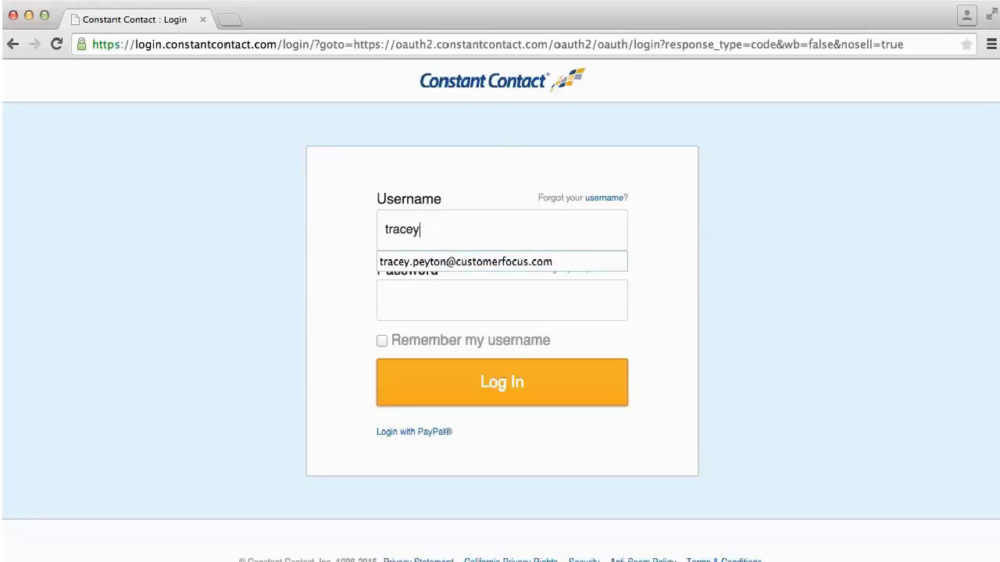
pyautogui.click(431, 264)
pyautogui.click(432, 305)
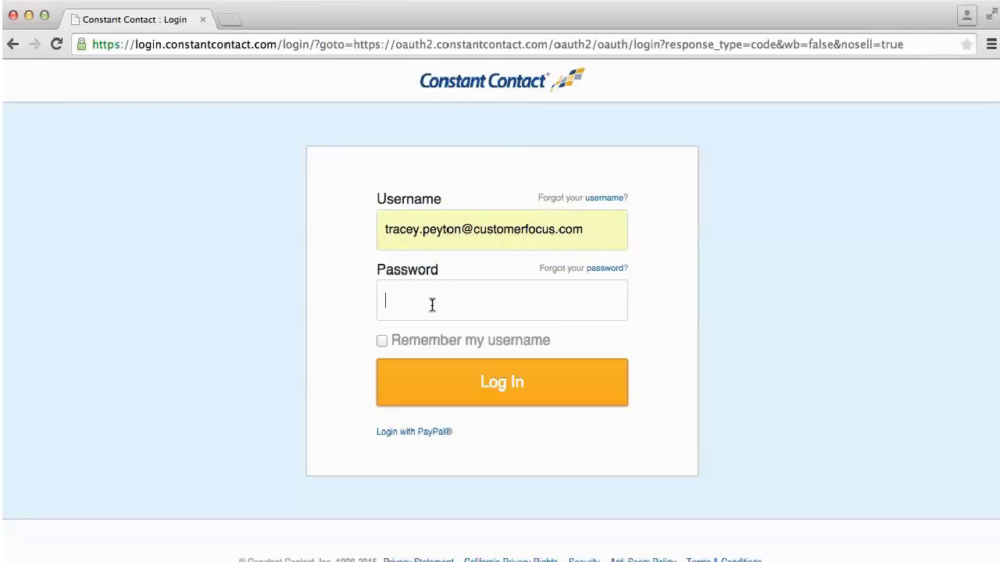
pyautogui.write('••••••••')
pyautogui.press('Return')
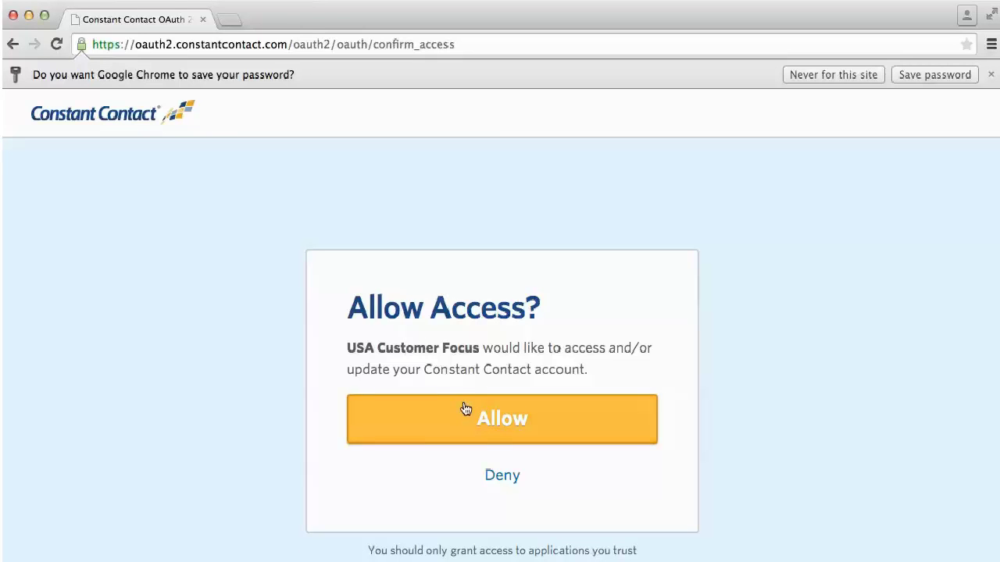
pyautogui.click(503, 422)
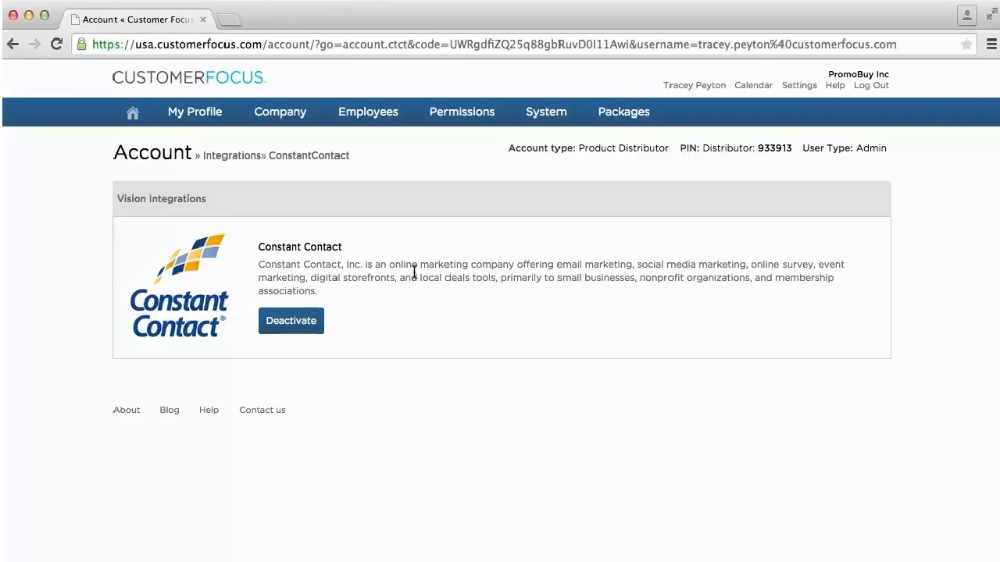
# Step: Return to the Customer Focus dashboard now that the Constant Contact integration is active
pyautogui.click(134, 115)
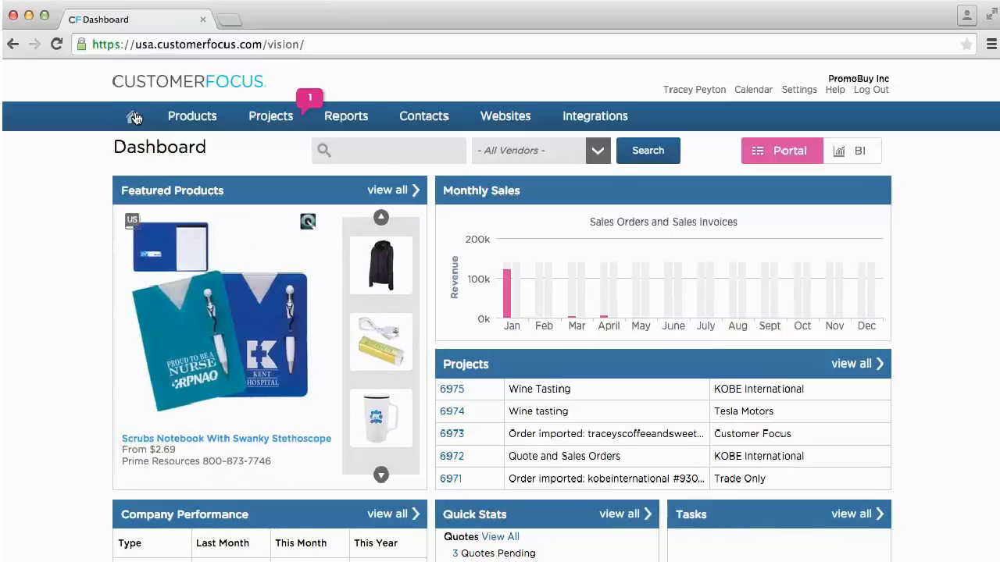
pyautogui.moveTo(607, 120)
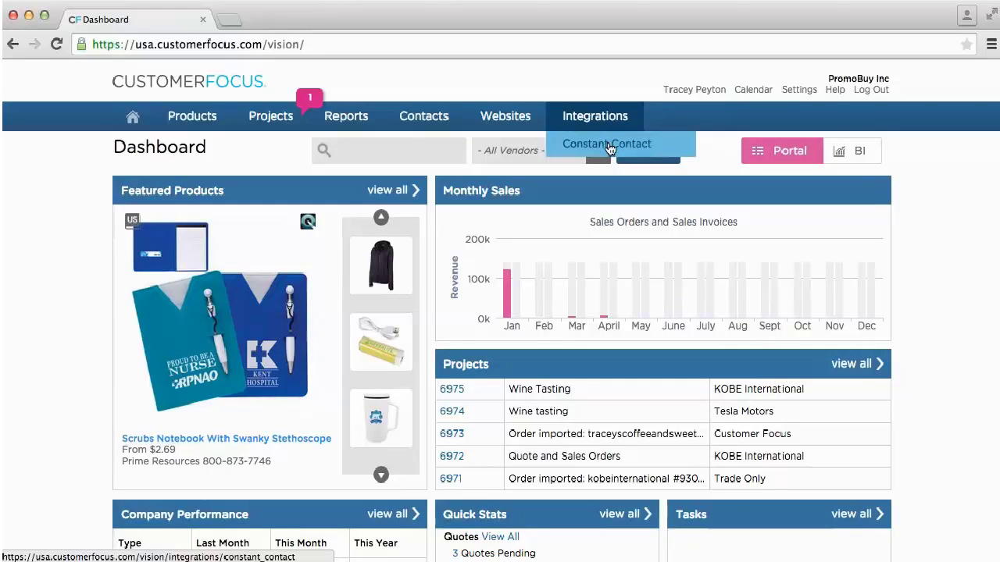
# Step: Open the Constant Contact integration from the Integrations menu to reach Manage Email List
pyautogui.click(610, 149)
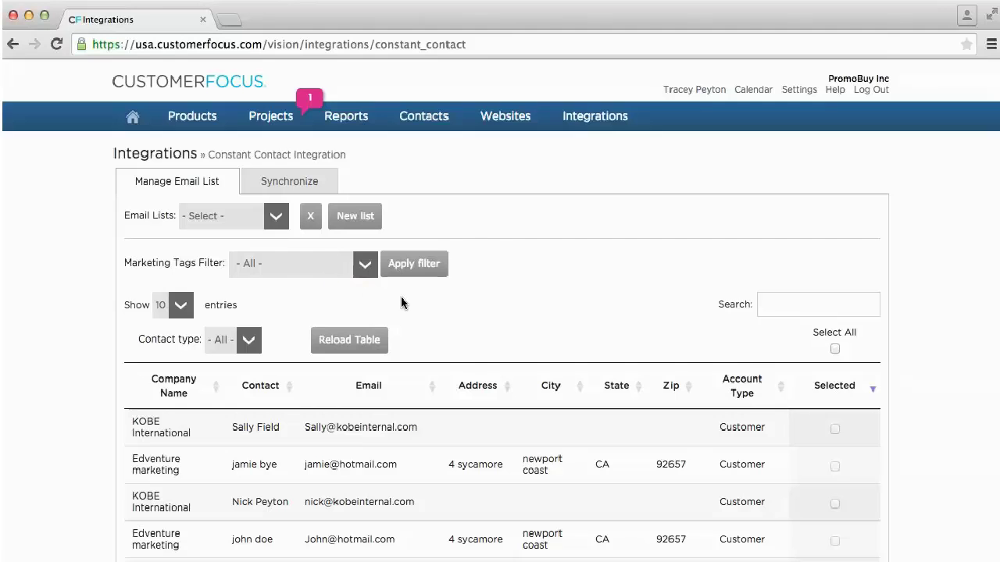
pyautogui.scroll(-3, 400, 296)
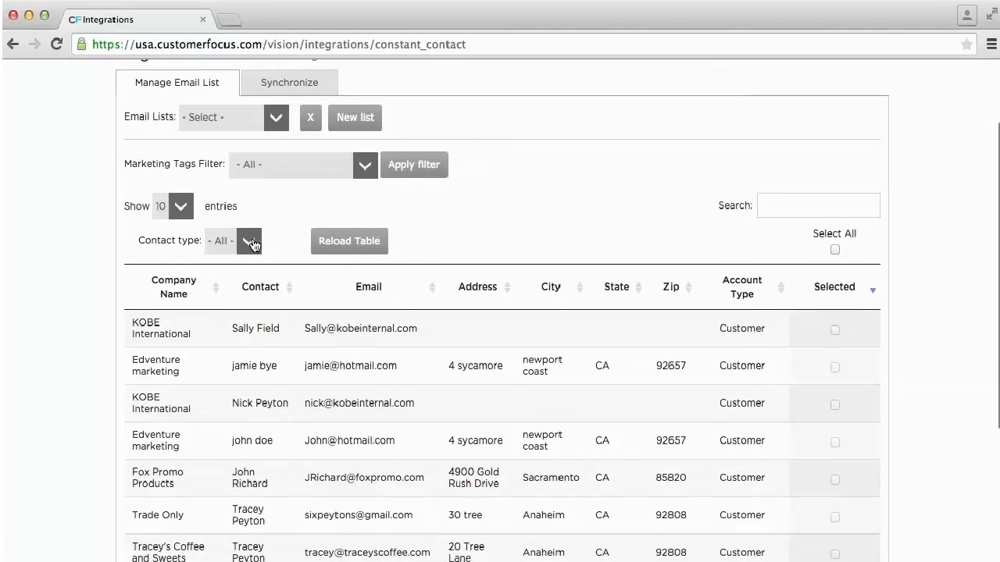
pyautogui.click(250, 241)
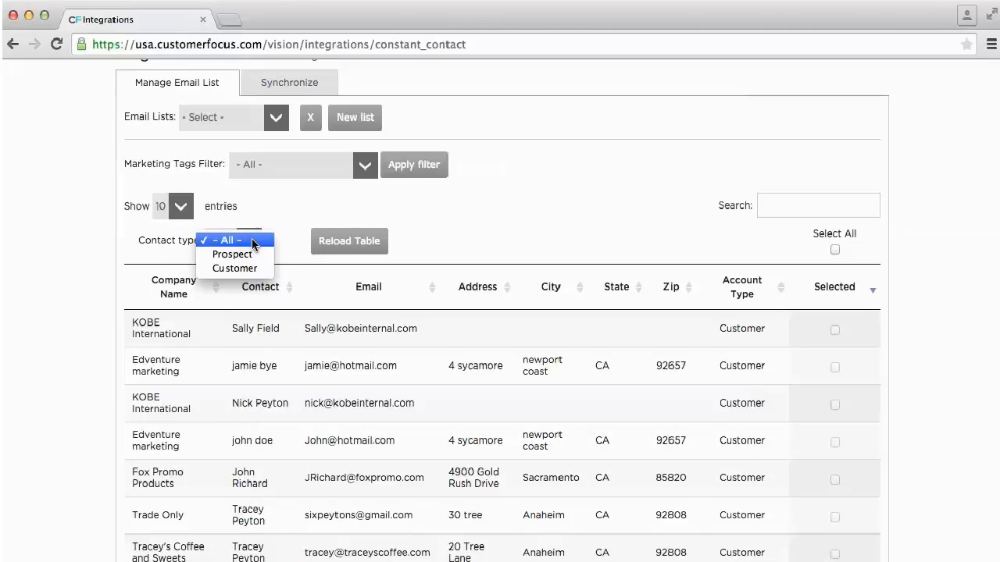
pyautogui.click(252, 242)
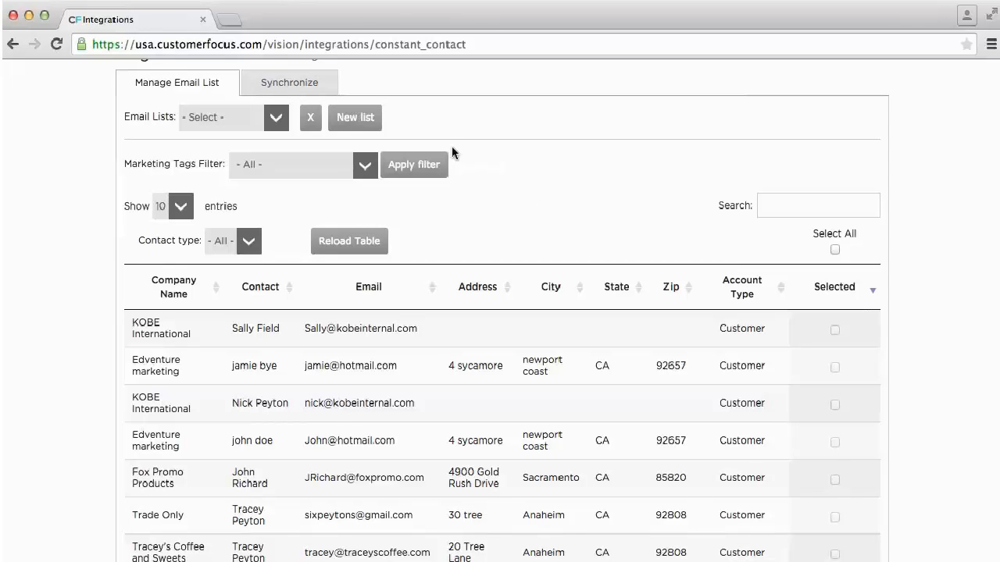
# Step: On the Synchronize tab, update Customer Focus from Constant Contact, importing 6 lists and 7 contacts
pyautogui.click(310, 90)
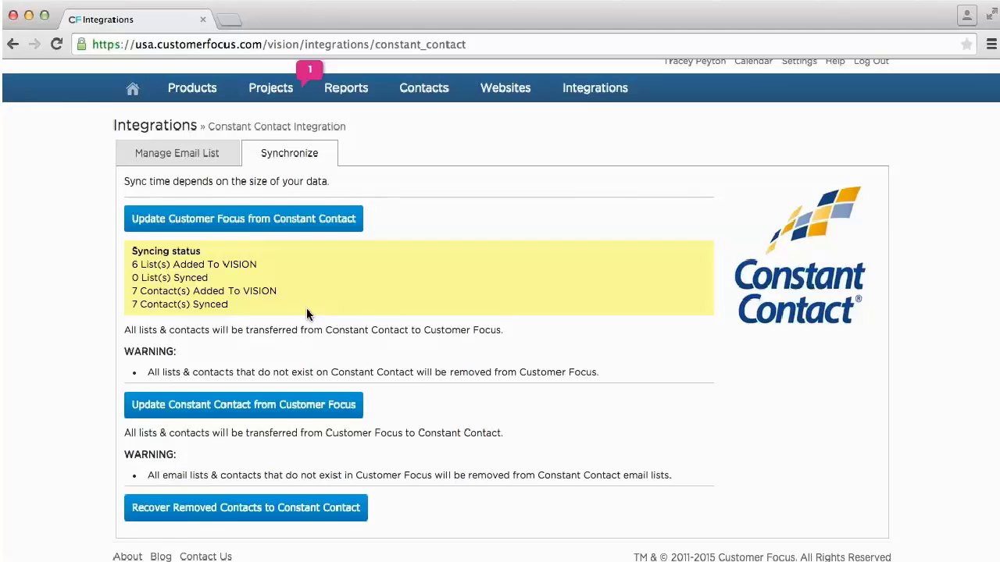
pyautogui.click(297, 219)
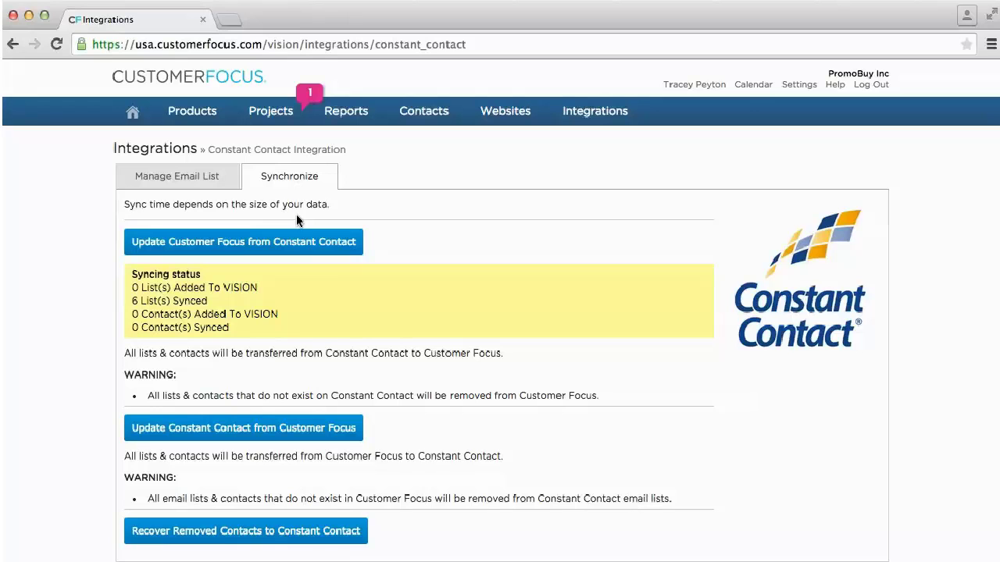
# Step: On Manage Email List, add a new email list named 'Summer Discount Promo'
pyautogui.click(188, 179)
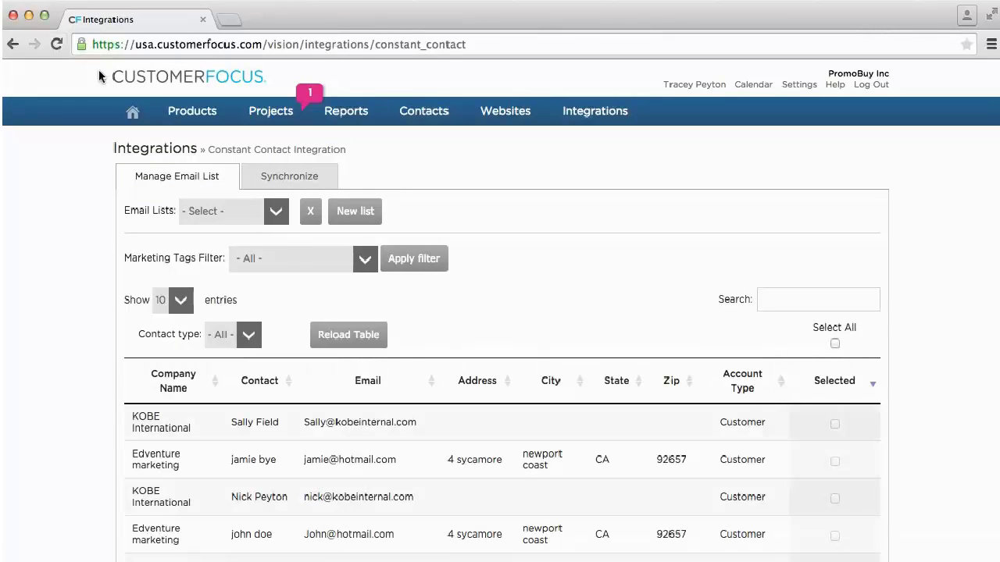
pyautogui.click(280, 223)
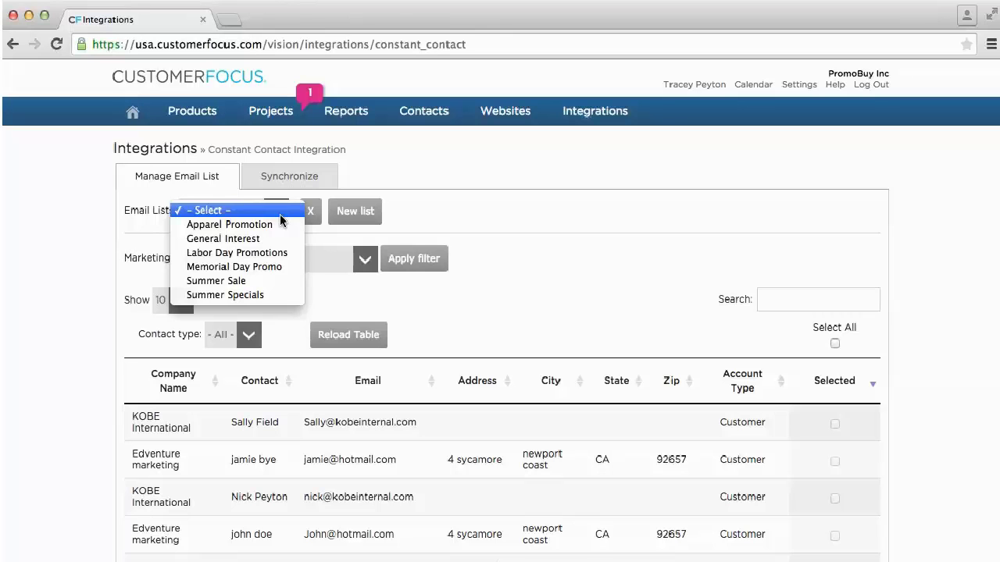
pyautogui.click(427, 209)
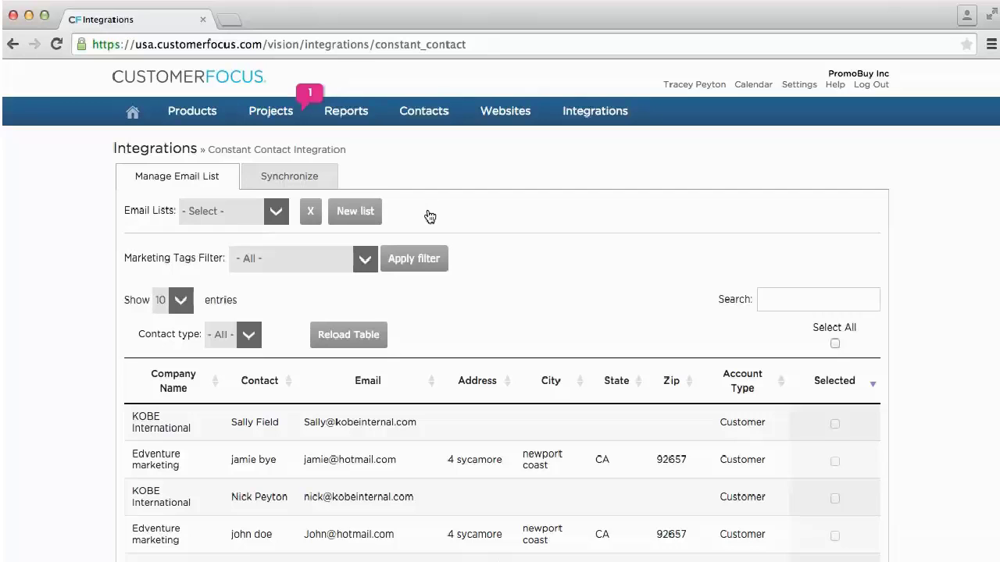
pyautogui.click(359, 218)
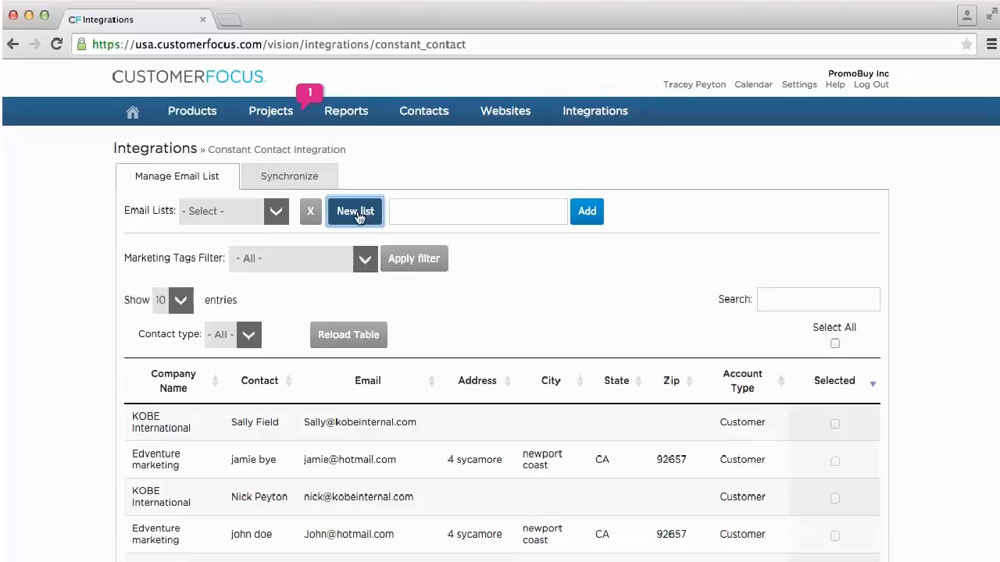
pyautogui.click(407, 217)
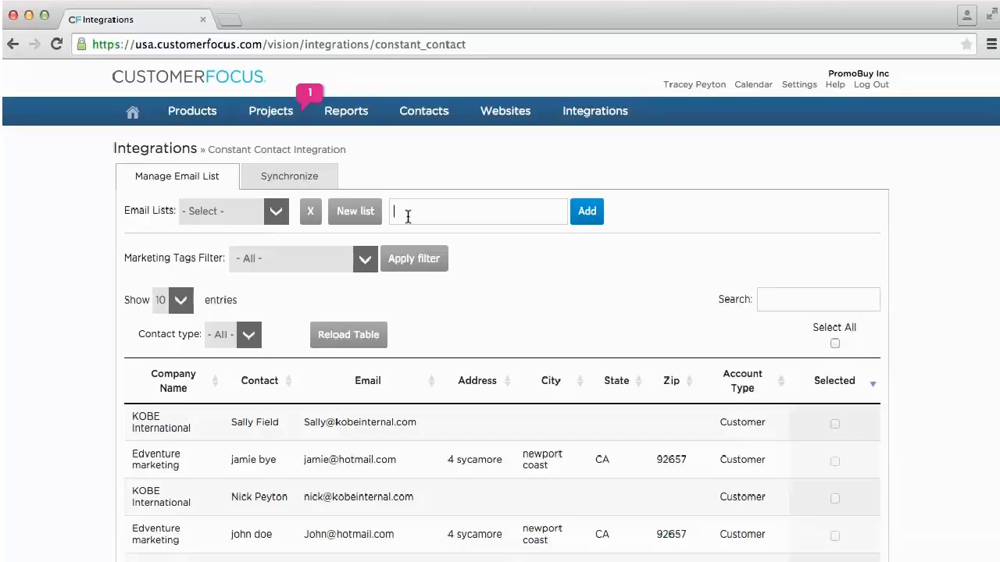
pyautogui.write('Summer Discount Promo')
pyautogui.click(588, 211)
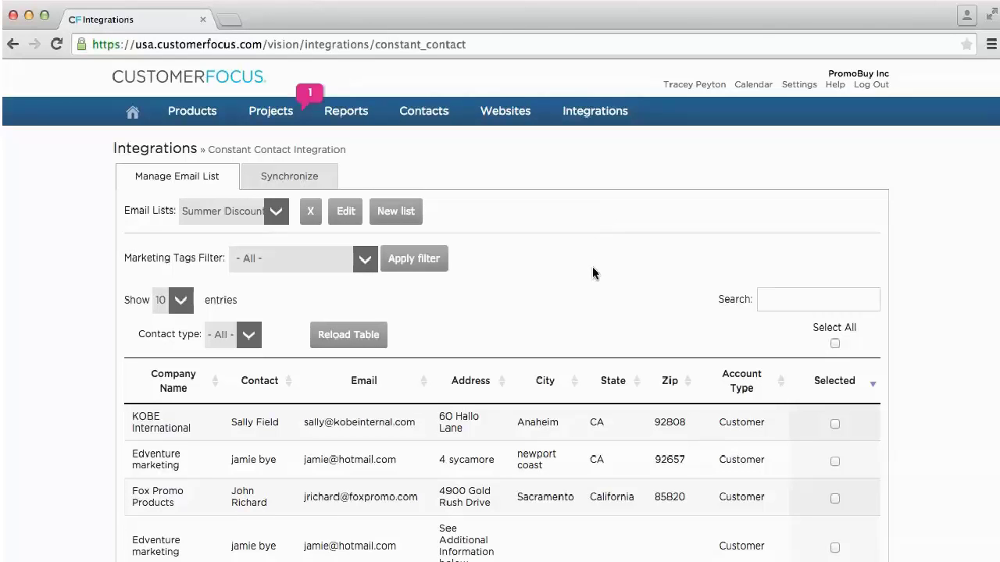
# Step: Tick Selected for the first five contacts and the seventh contact in the table
pyautogui.scroll(-2, 592, 269)
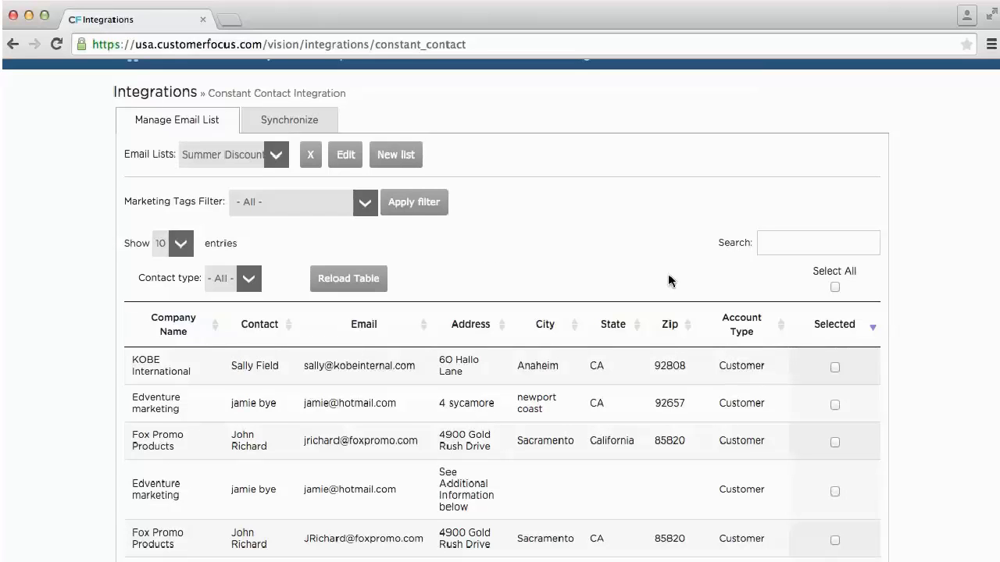
pyautogui.scroll(-3, 668, 281)
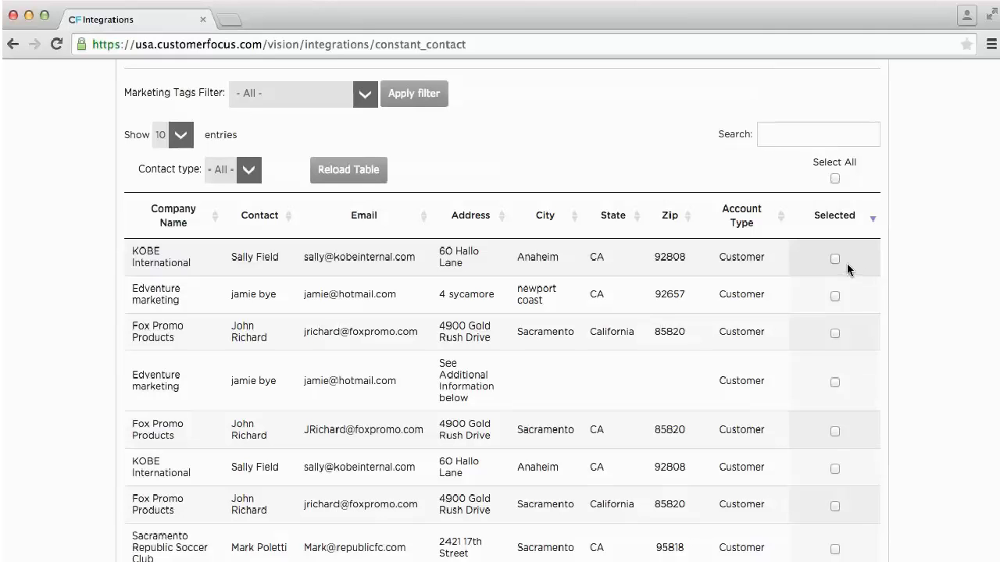
pyautogui.click(834, 258)
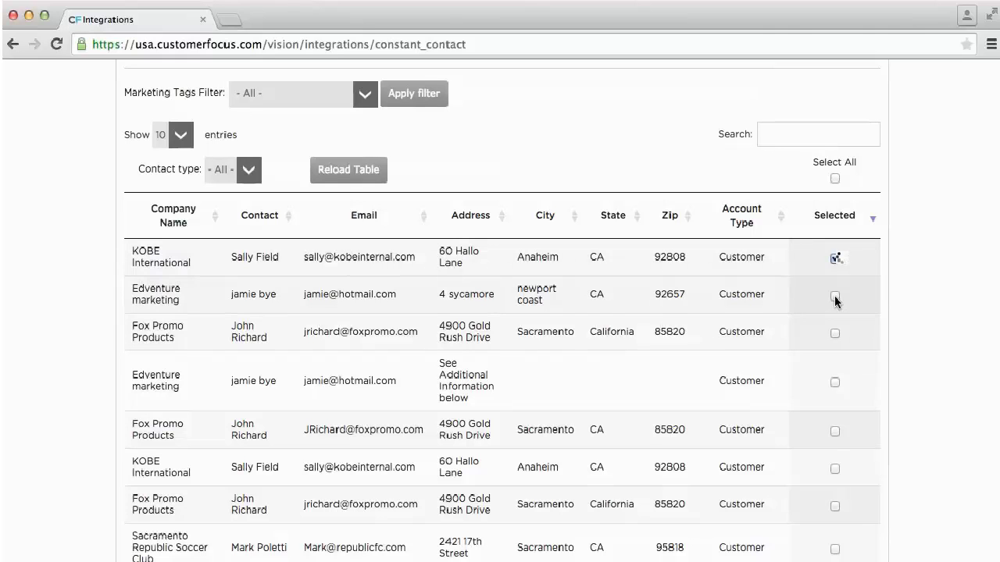
pyautogui.click(834, 296)
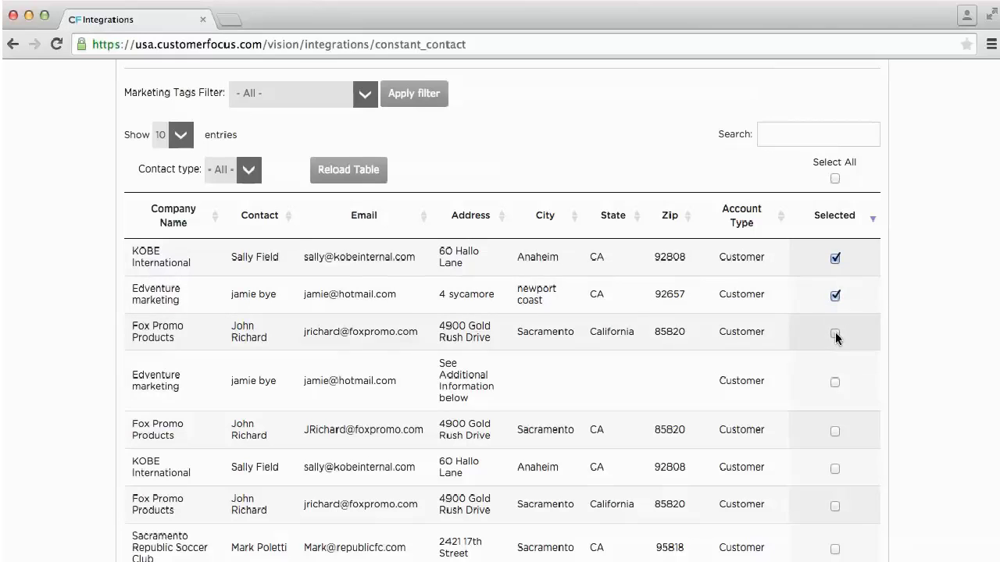
pyautogui.click(835, 334)
pyautogui.click(834, 382)
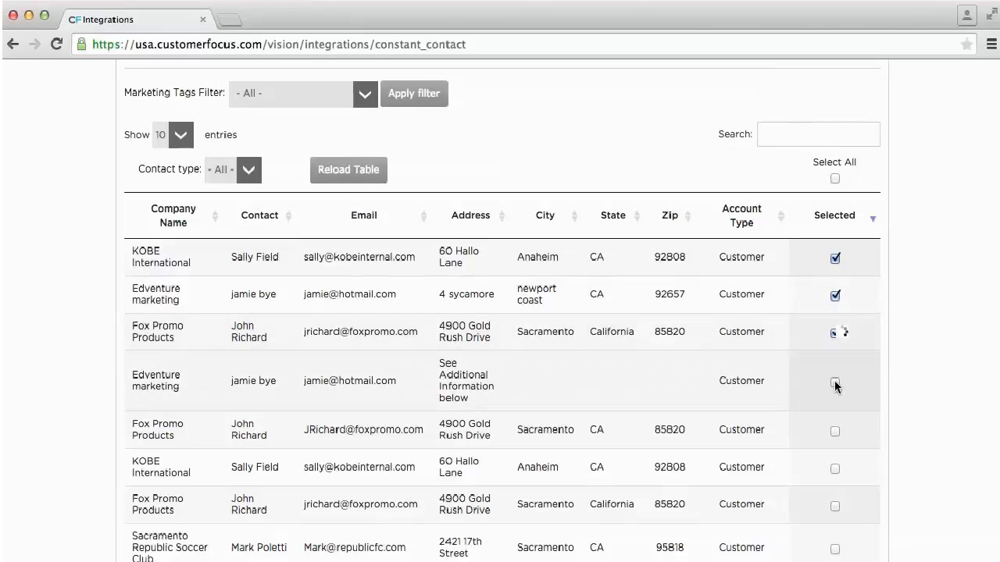
pyautogui.click(834, 431)
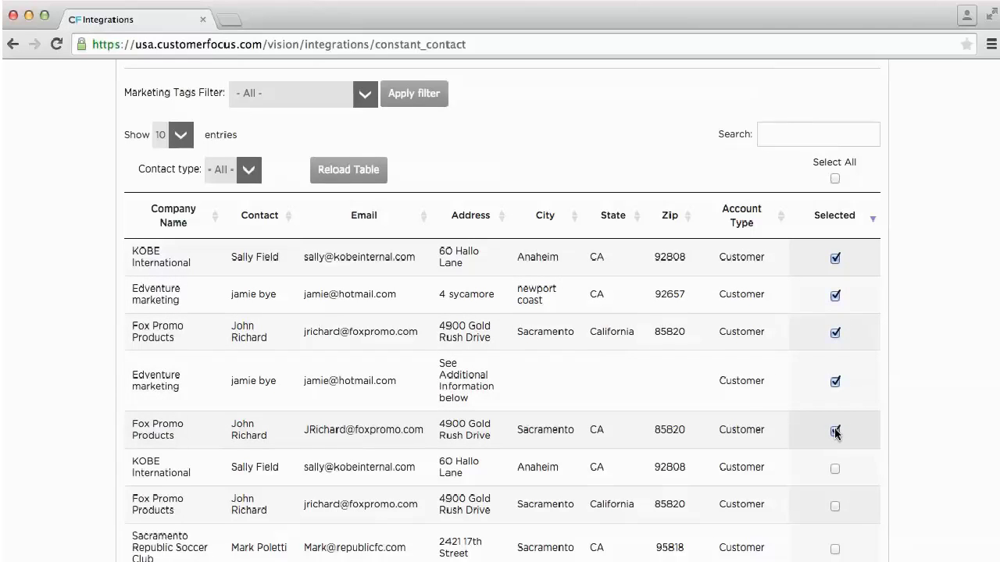
pyautogui.click(834, 506)
pyautogui.scroll(3, 725, 188)
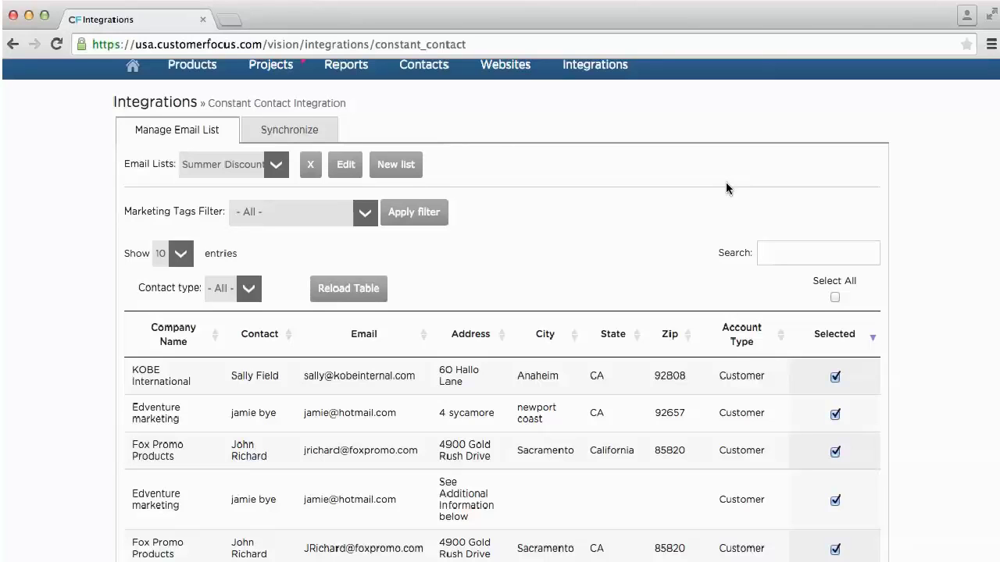
# Step: On the Synchronize tab, run Update Constant Contact from Customer Focus
pyautogui.click(310, 135)
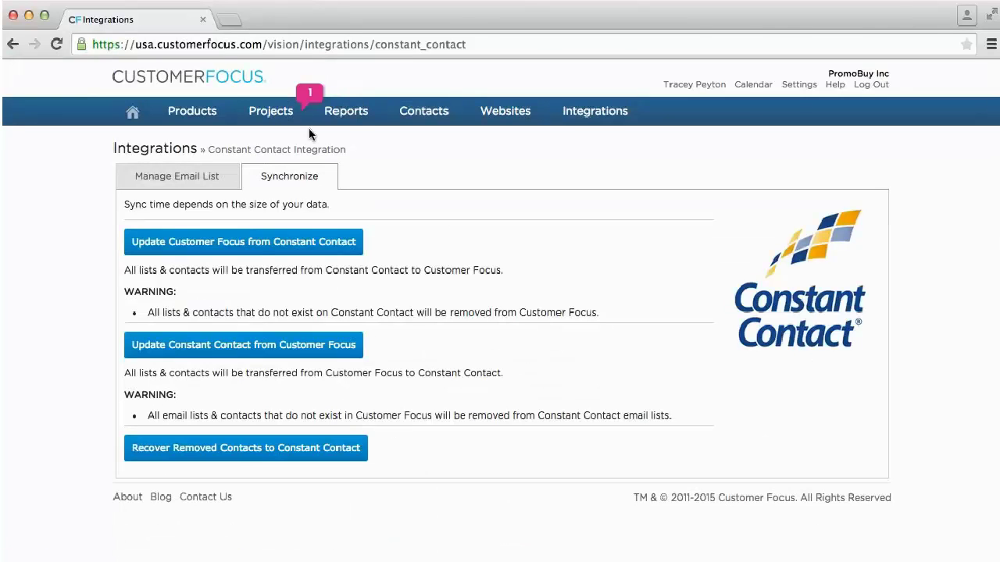
pyautogui.click(244, 346)
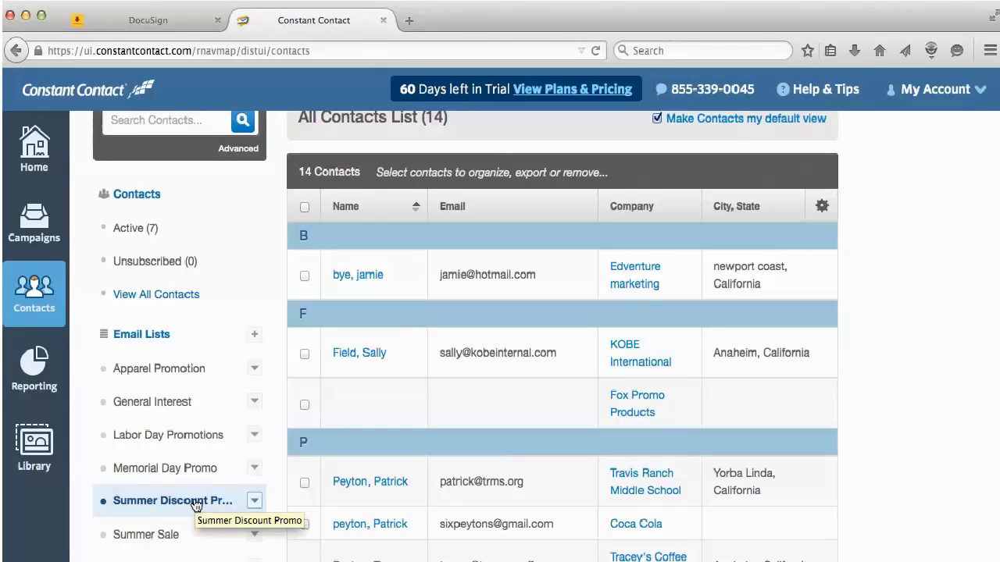
# Step: Open the Summer Discount Promo list in Constant Contact and scroll through its synced contacts
pyautogui.click(195, 505)
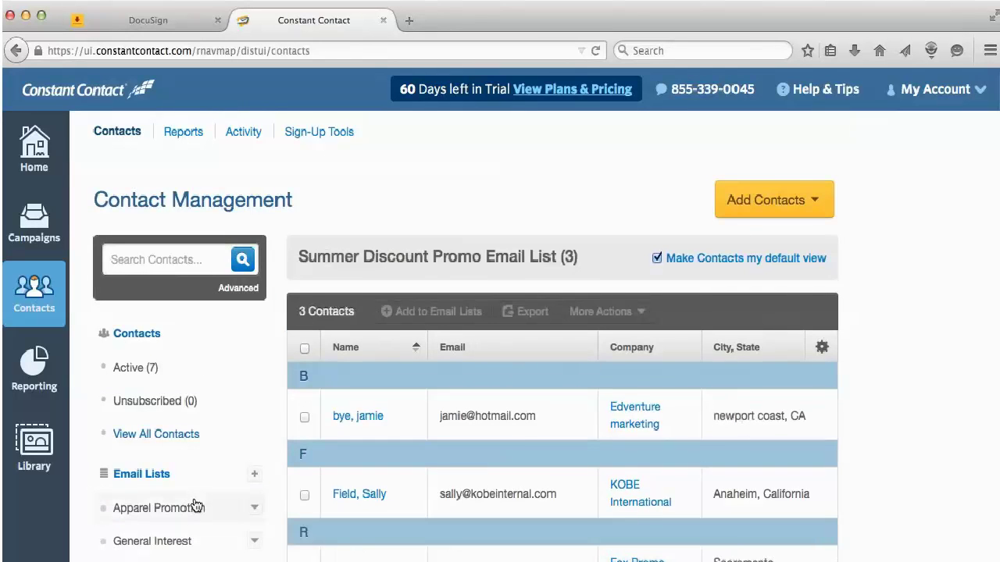
pyautogui.scroll(-4, 902, 418)
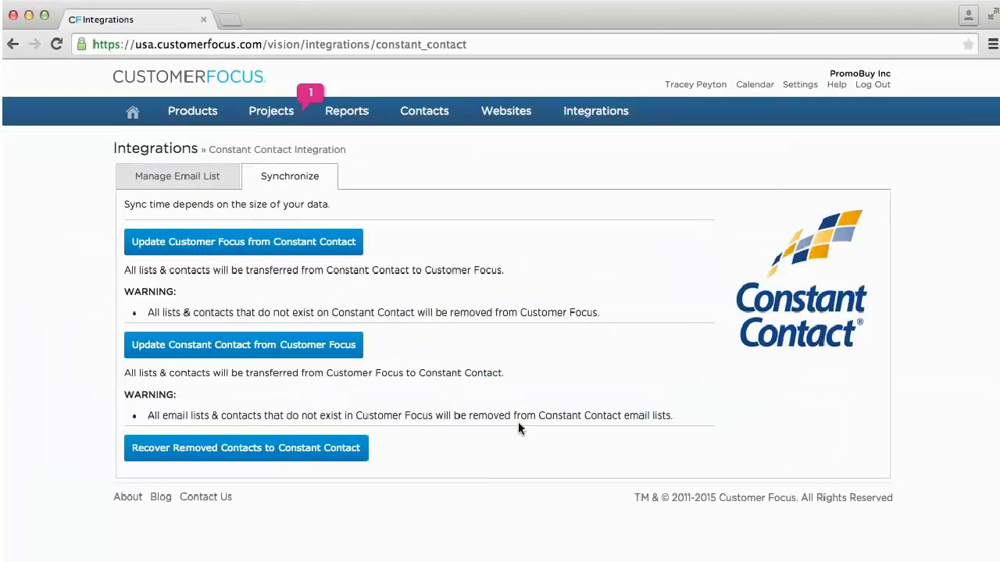
pyautogui.click(184, 182)
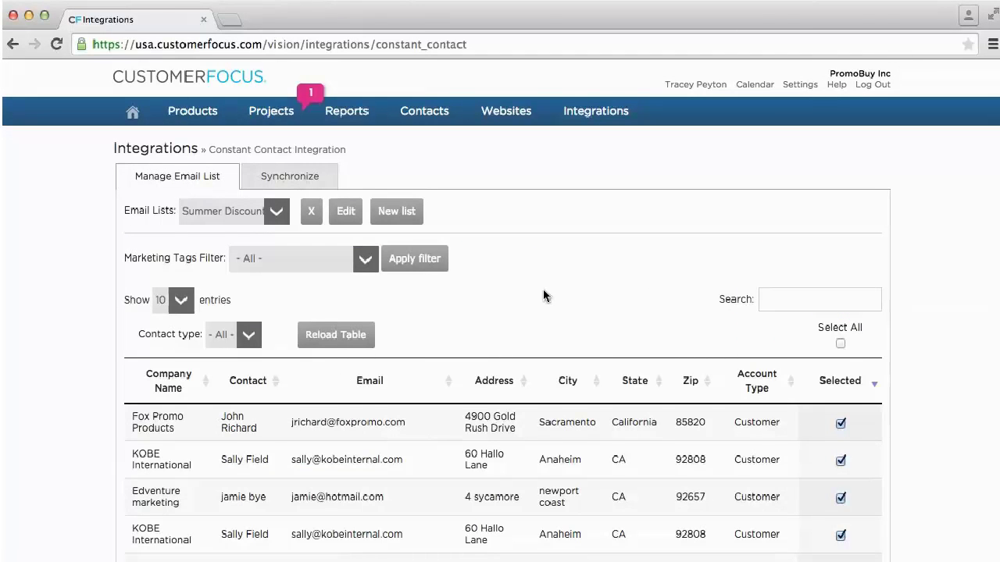
pyautogui.scroll(-3, 544, 296)
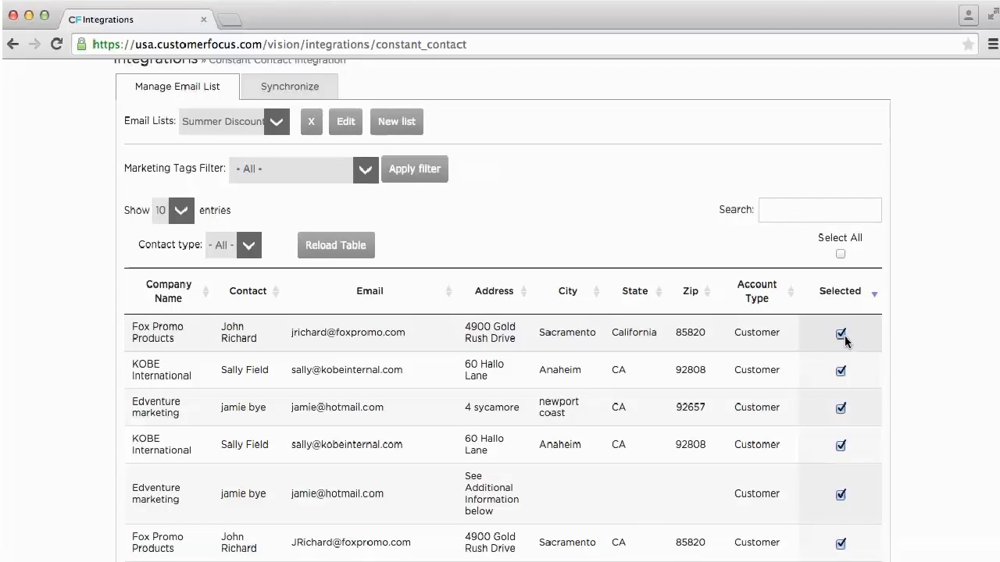
pyautogui.click(282, 122)
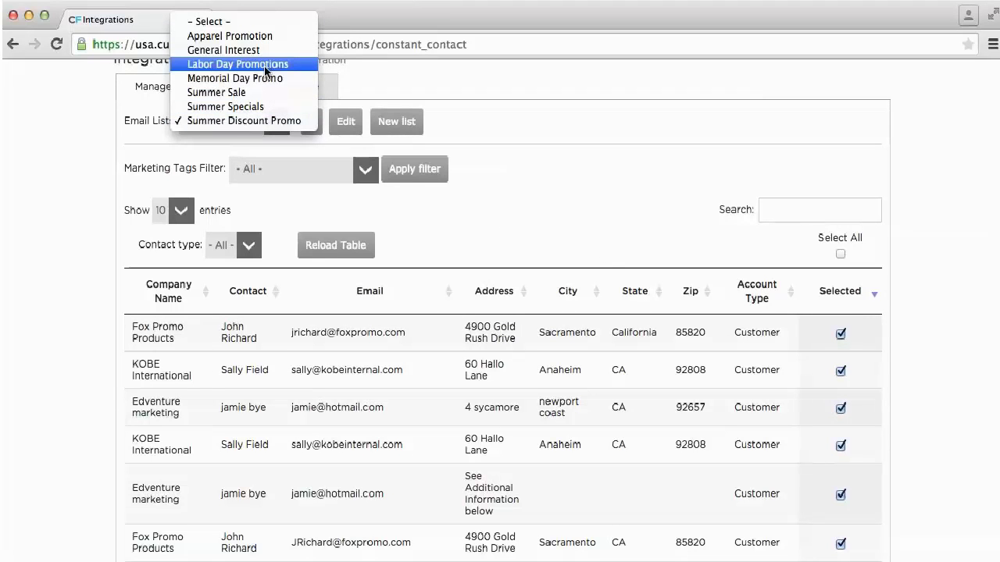
pyautogui.click(525, 212)
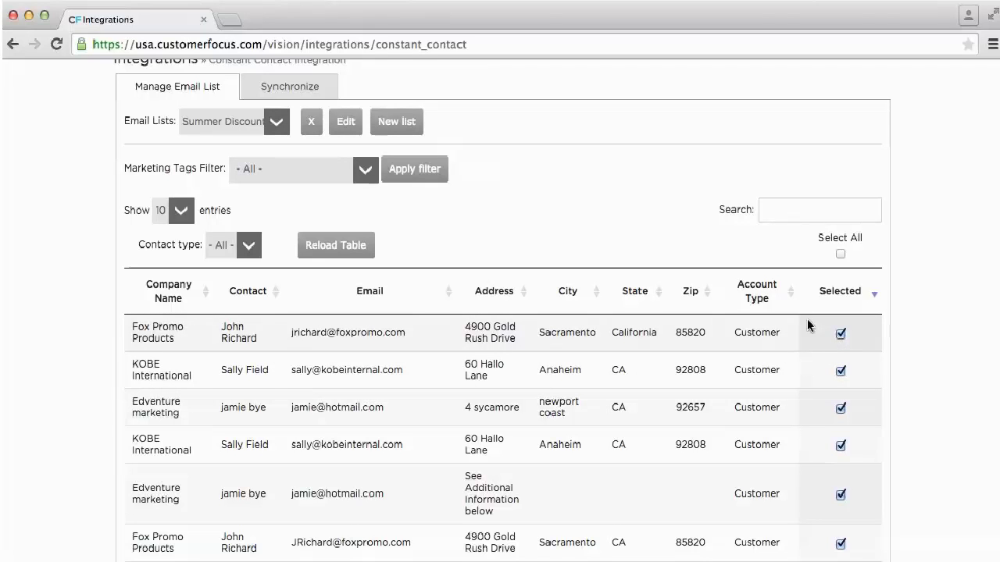
pyautogui.scroll(3, 600, 228)
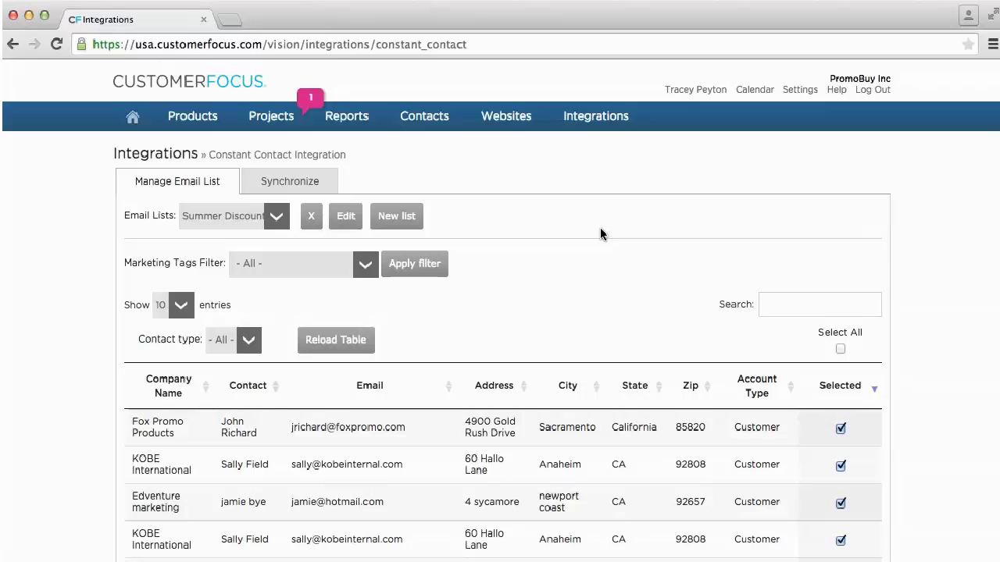
pyautogui.click(322, 181)
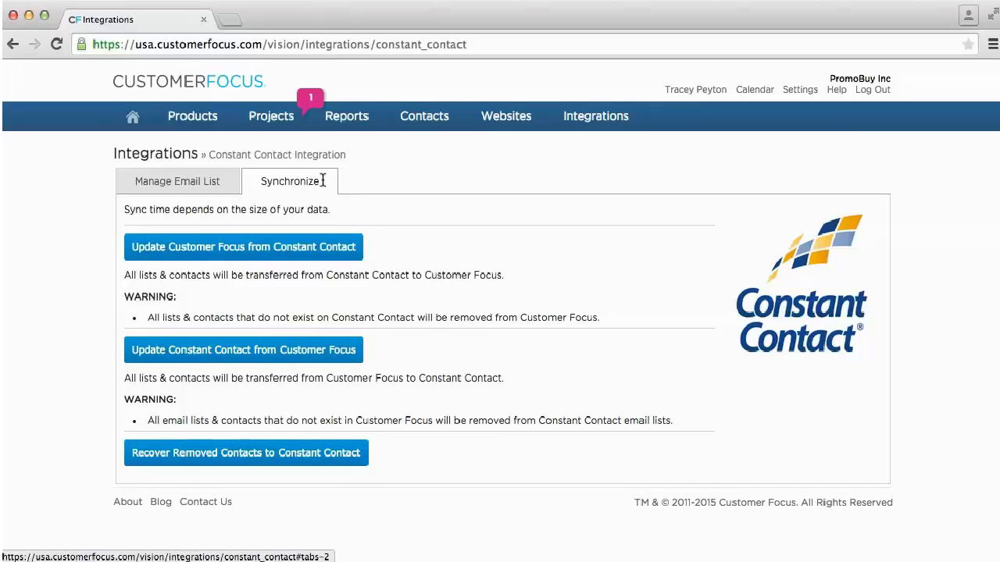